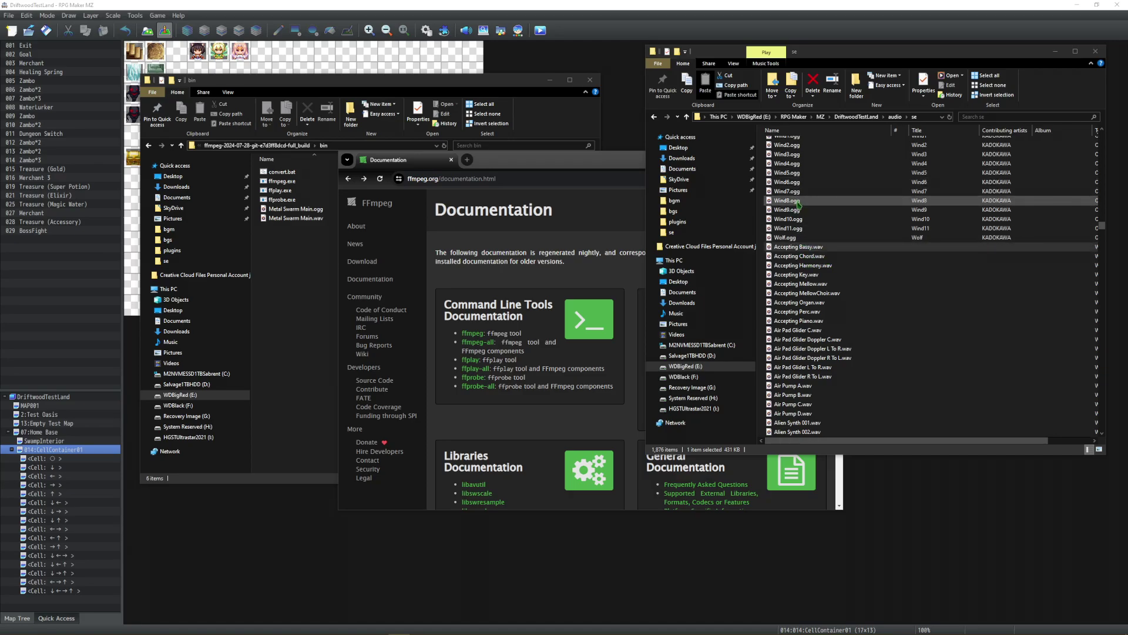
Focus the se sound-effects window and move it left and down beside the bin folder.
left_click(811, 246)
scroll(833, 286, "down", 2)
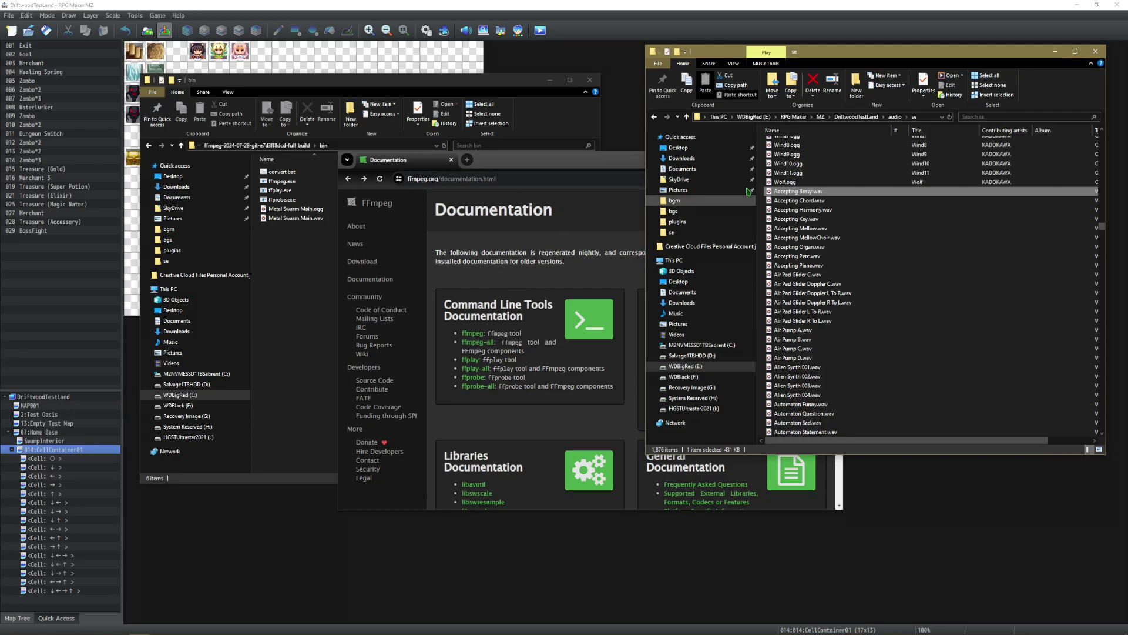
left_click_drag(889, 62, 827, 84)
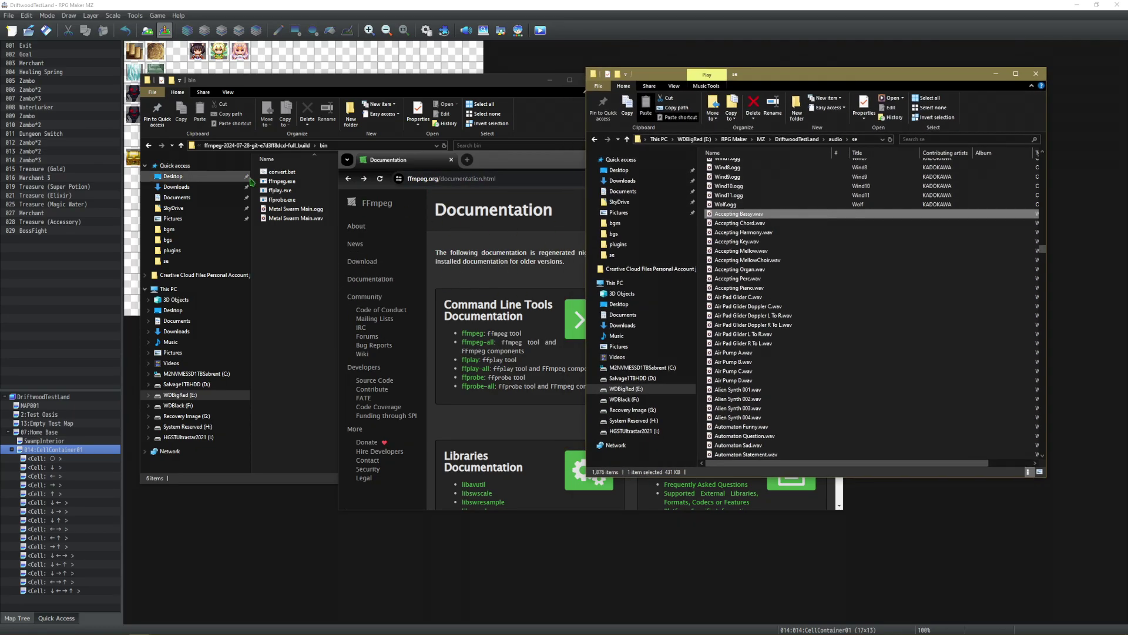
Rename convert.bat to convert.bat.txt, accepting the extension warning, and open it in Notepad.
right_click(278, 171)
left_click(313, 358)
type(".txt")
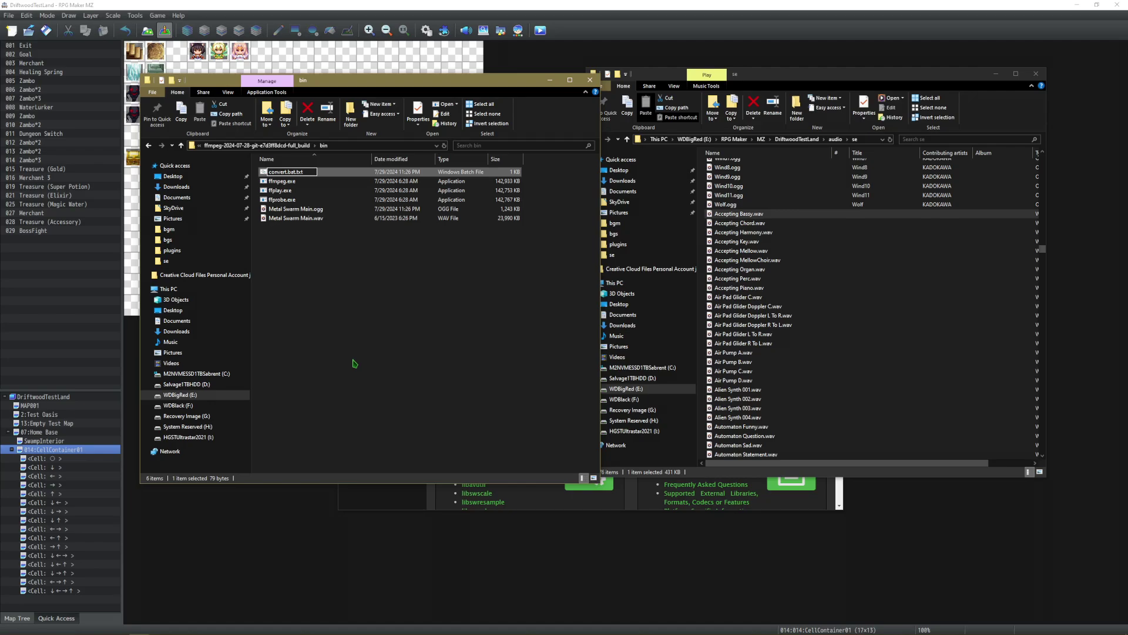
key("Return")
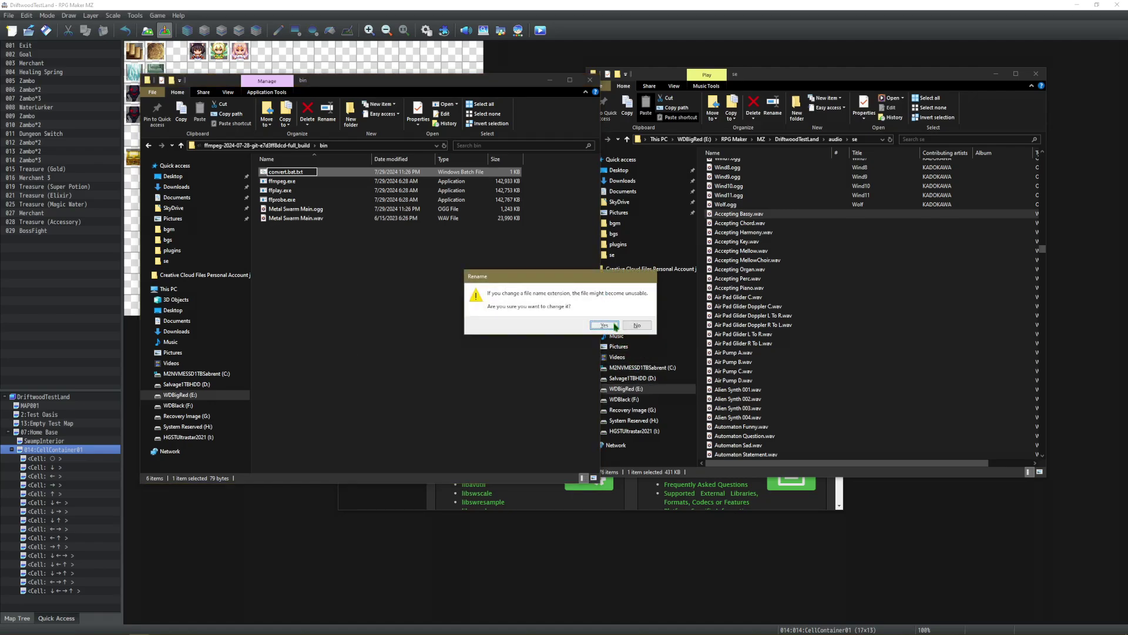
left_click(605, 326)
double_click(282, 180)
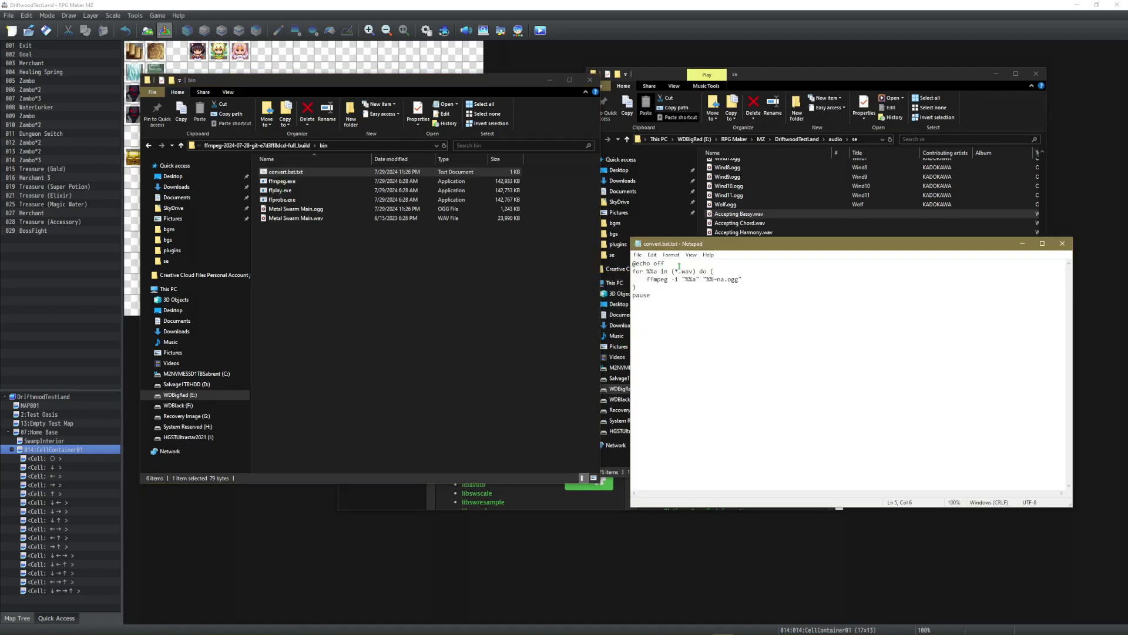
Select all of the wav-to-ogg script, close Notepad, and enter convert.bat as the name.
key("ctrl+a")
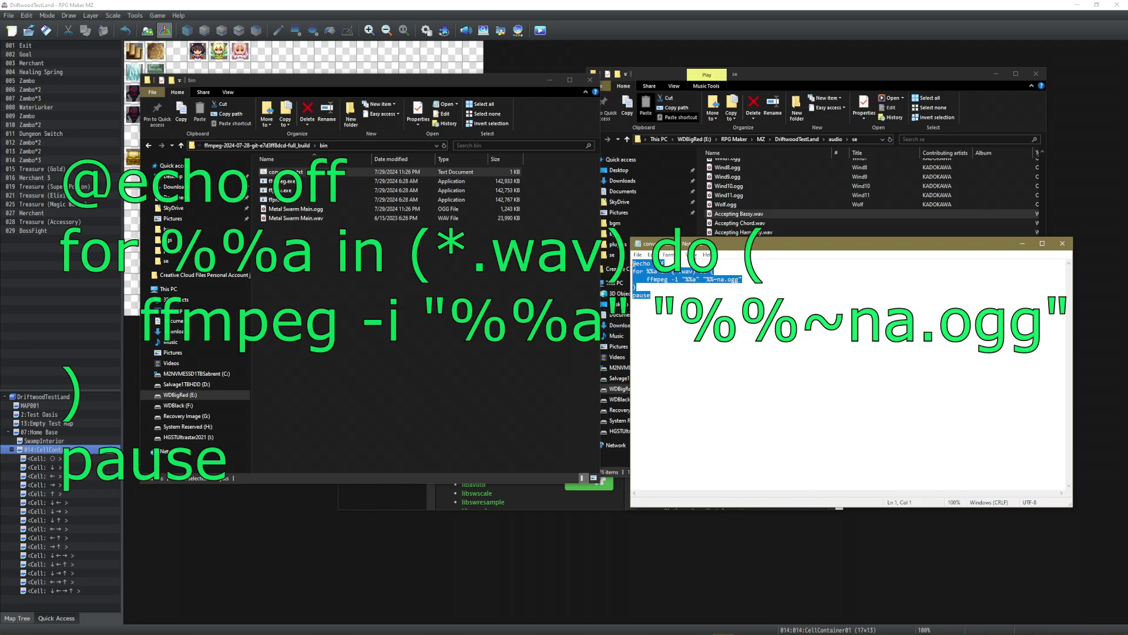
left_click(1063, 245)
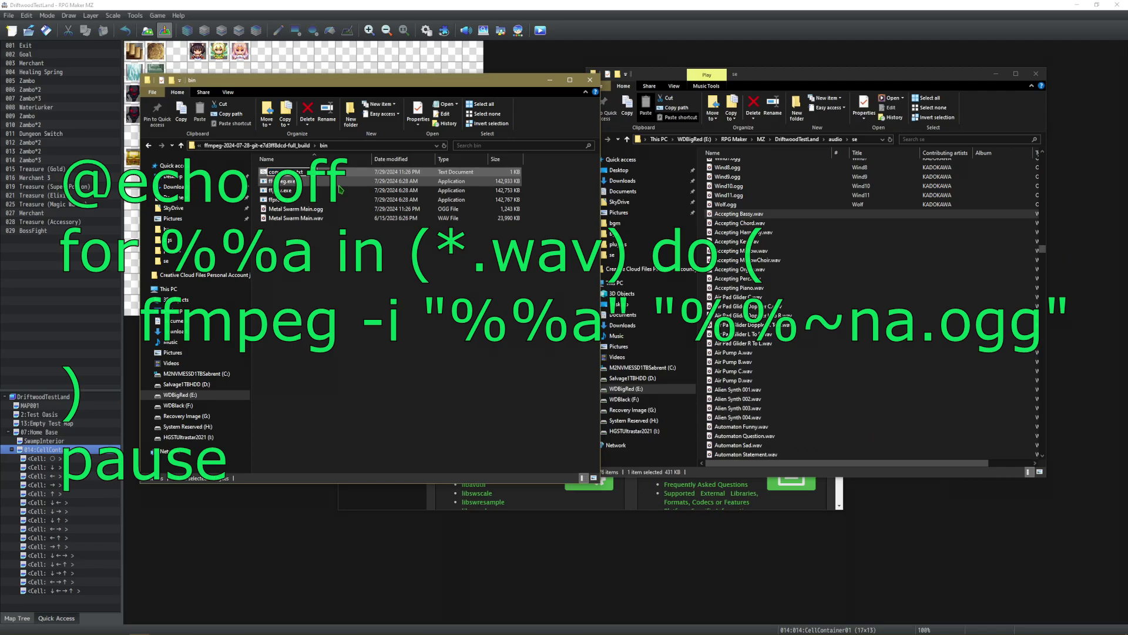
key("Return")
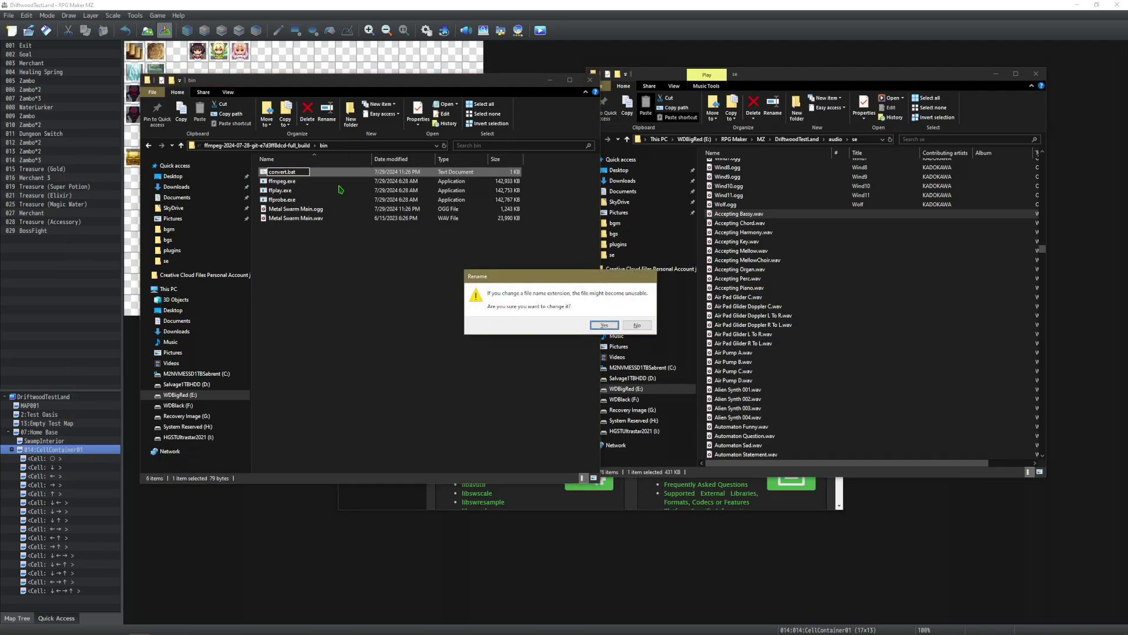
Confirm restoring the .bat extension and select Metal Swarm Main.wav.
key("Return")
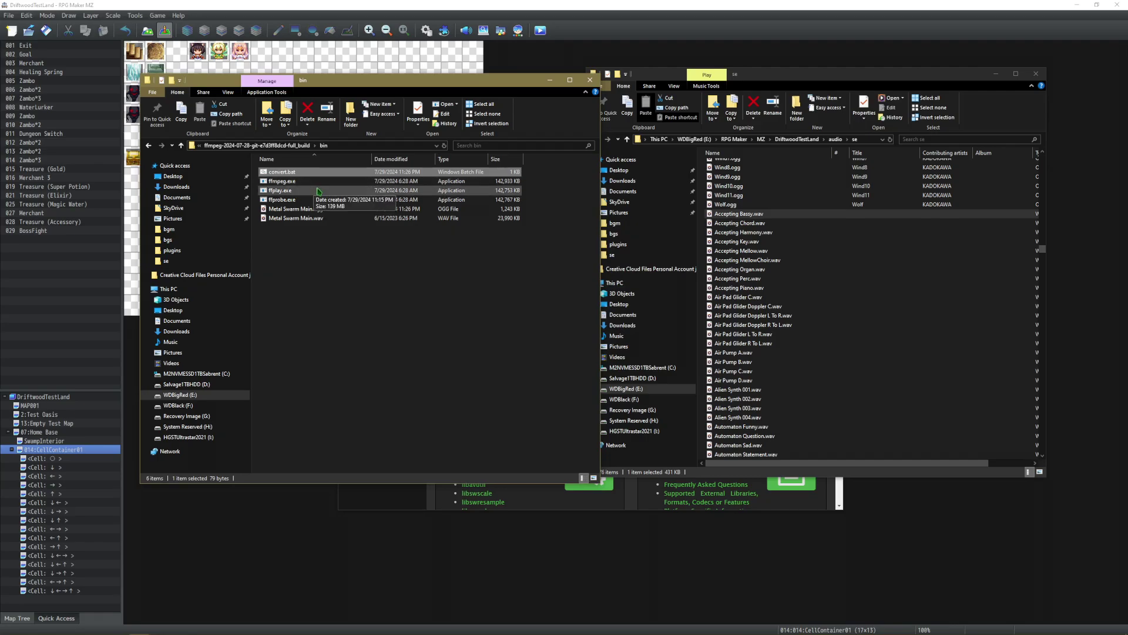
left_click(309, 220)
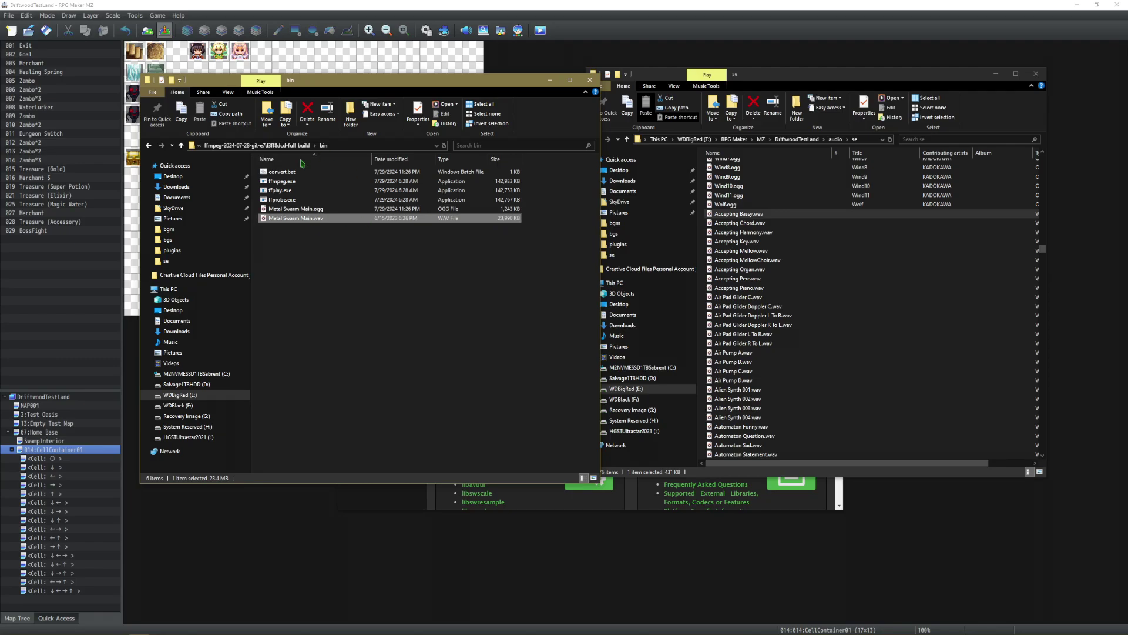
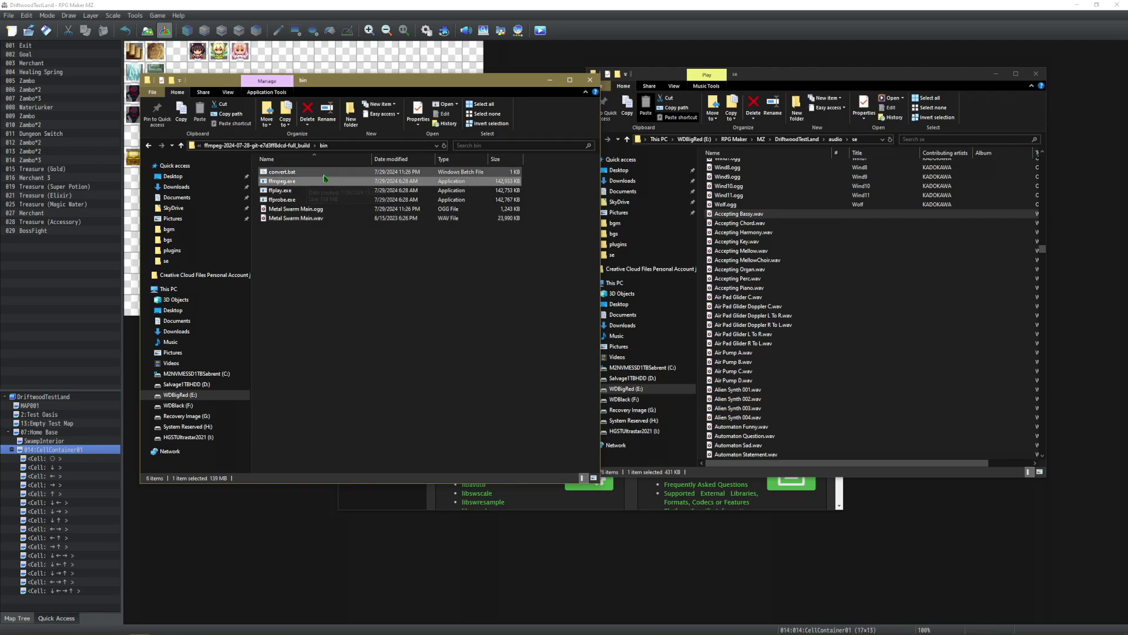
Paste ffmpeg.exe and convert.bat from the bin folder into the audio\se folder.
left_click(297, 173, "ctrl")
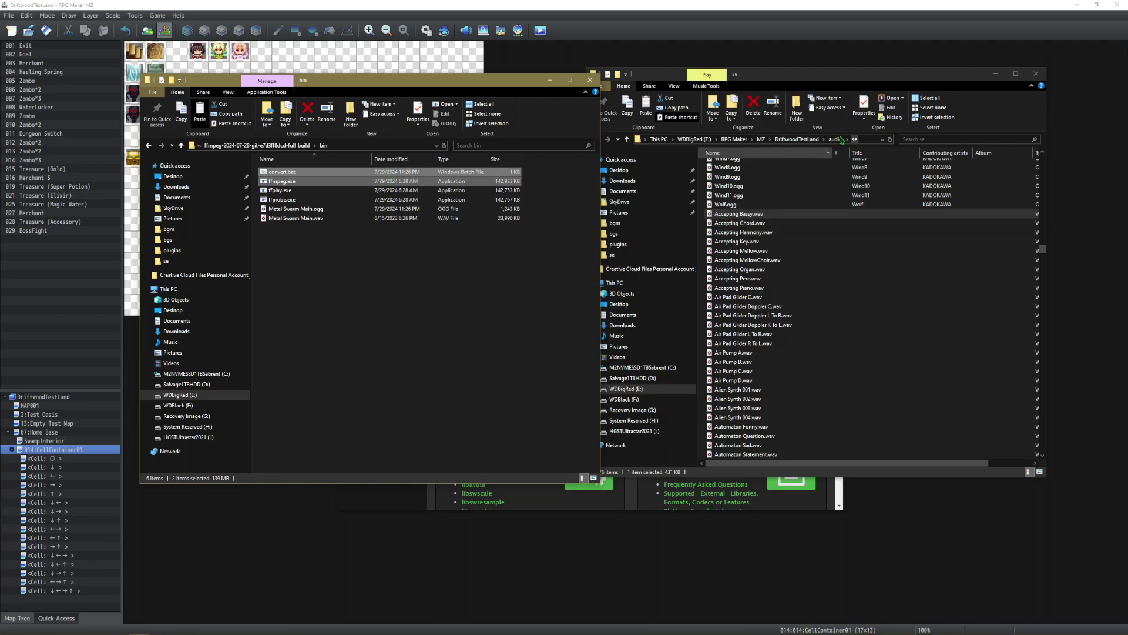
left_click(704, 252)
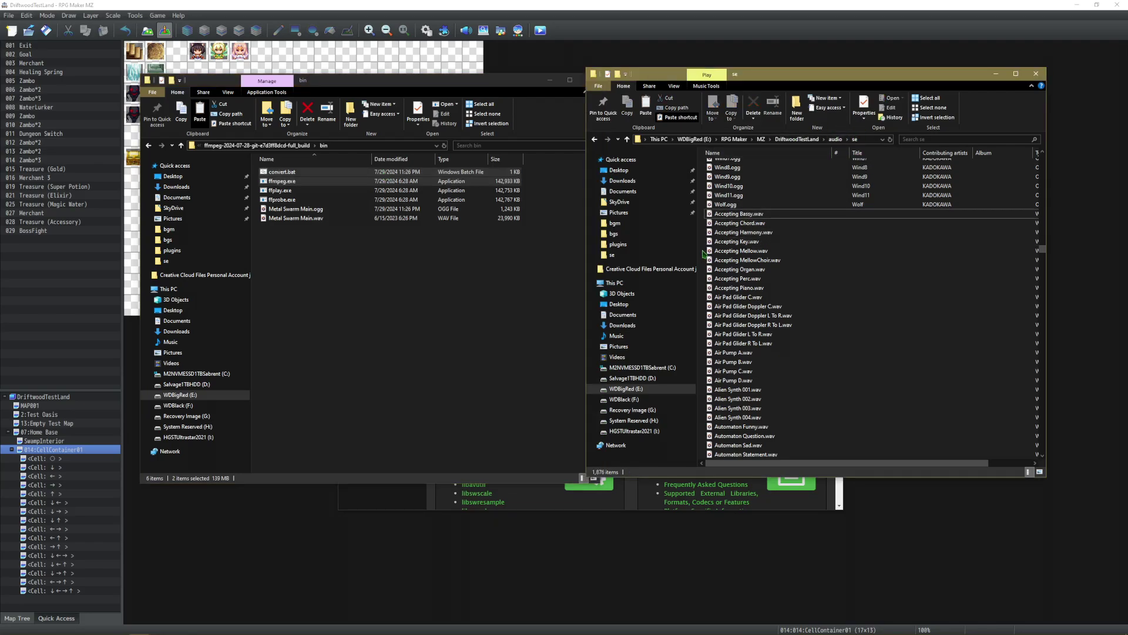
key("ctrl+v")
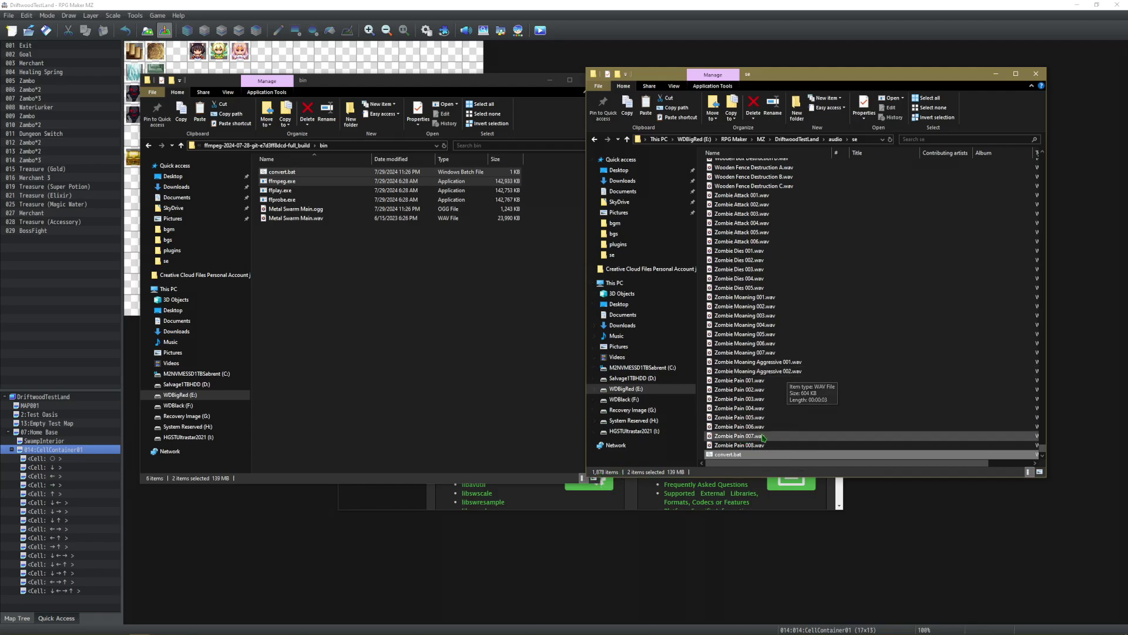
Run convert.bat in the se folder so ffmpeg converts every WAV to OGG.
double_click(730, 455)
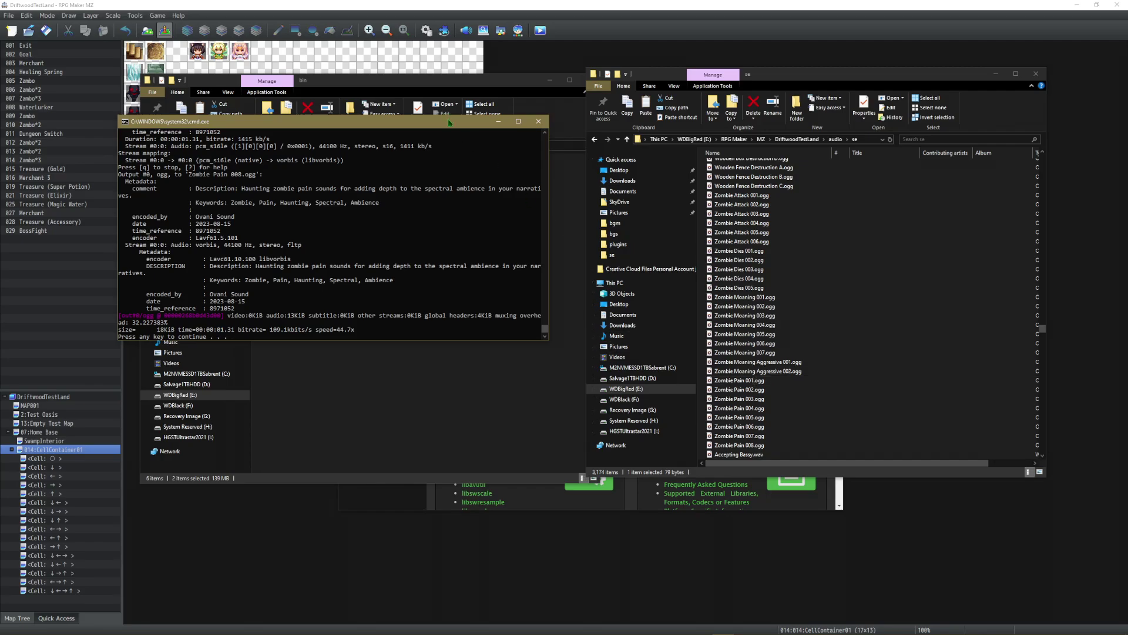
Dismiss the finished cmd conversion window.
key("Return")
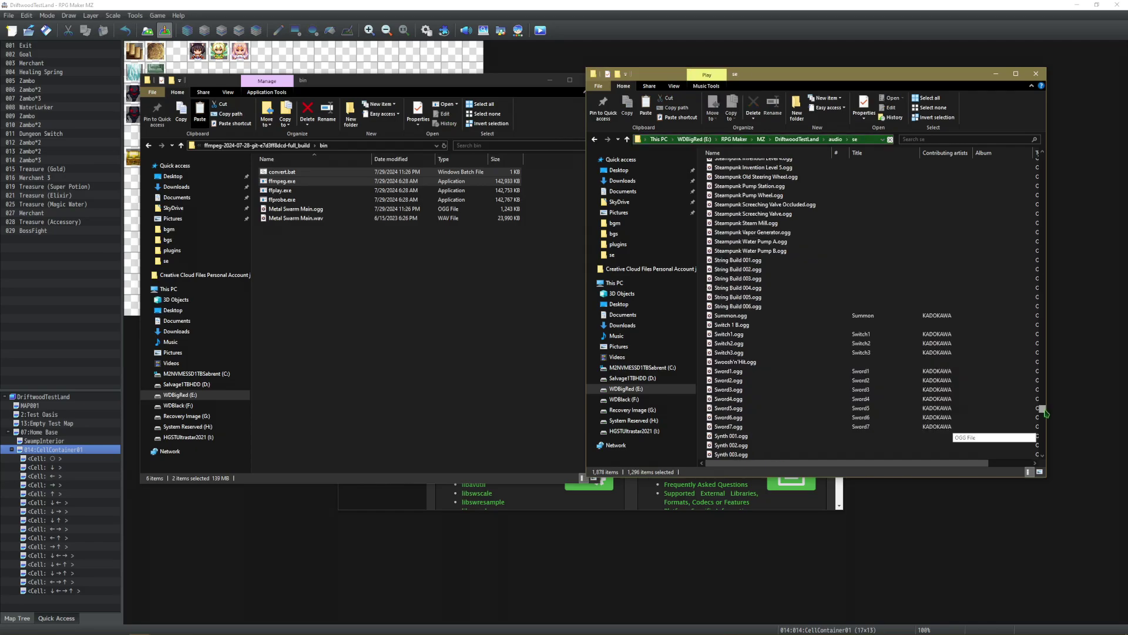
scroll(872, 308, "up", 5)
left_click_drag(1043, 404, 1034, 297)
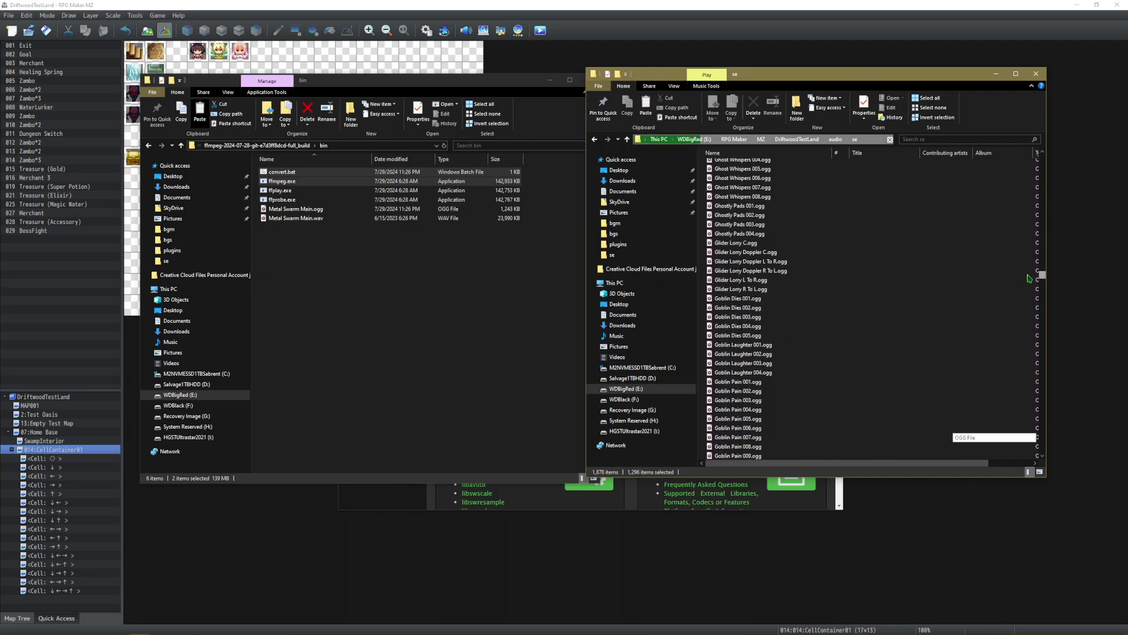
left_click_drag(1033, 297, 1030, 164)
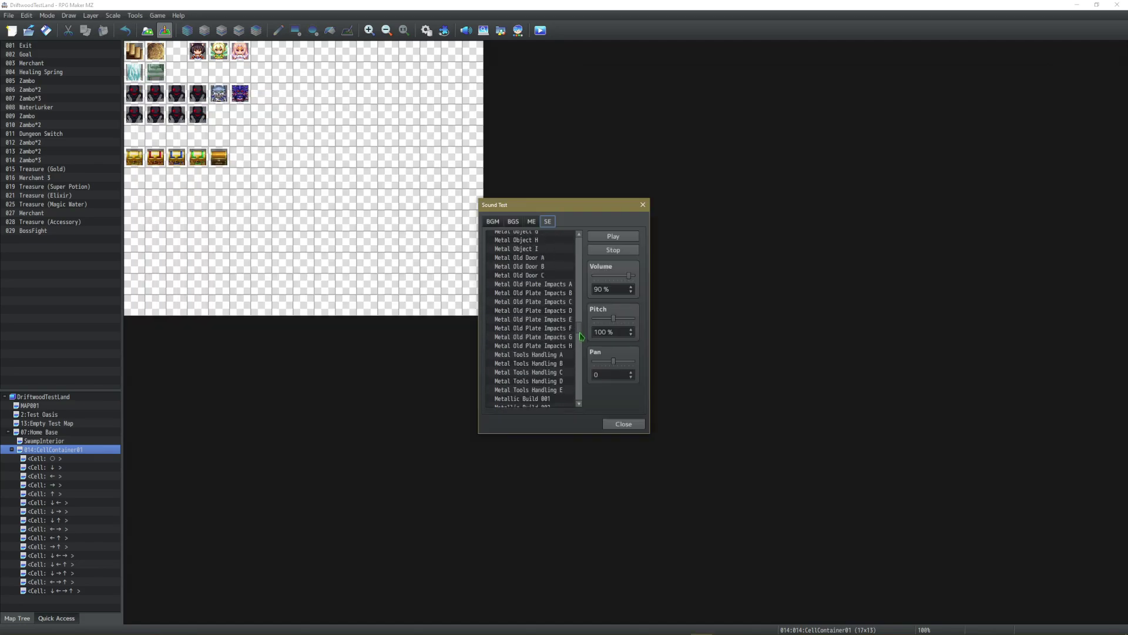
scroll(533, 326, "up", 10)
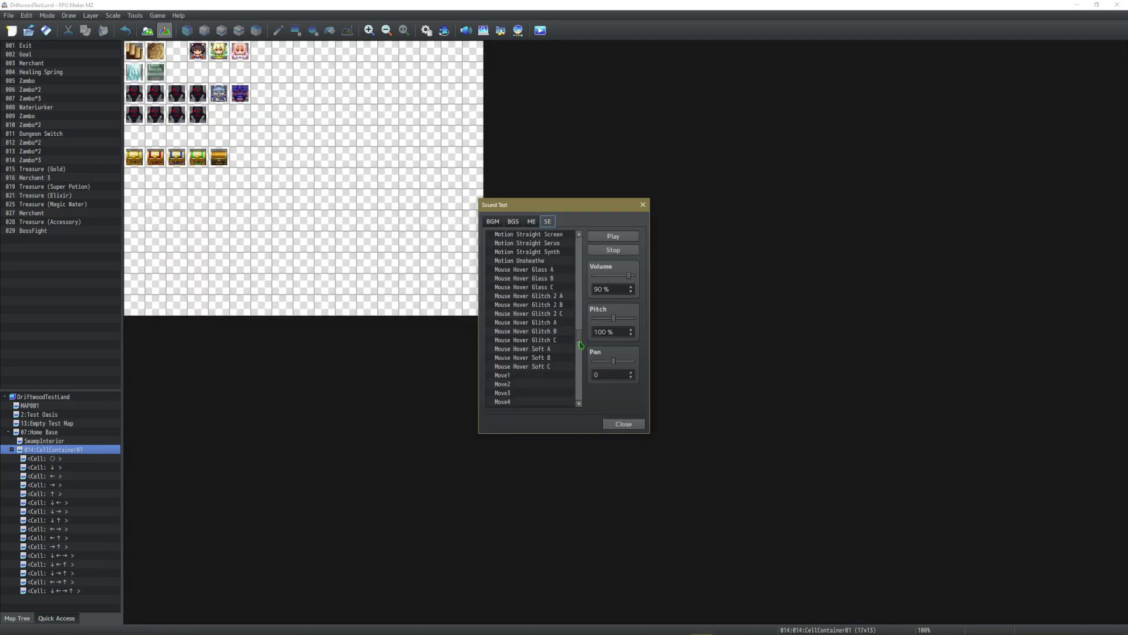
scroll(533, 327, "up", 10)
Audition Force Field Glider C in the Sound Test SE list, then close it.
left_click(534, 342)
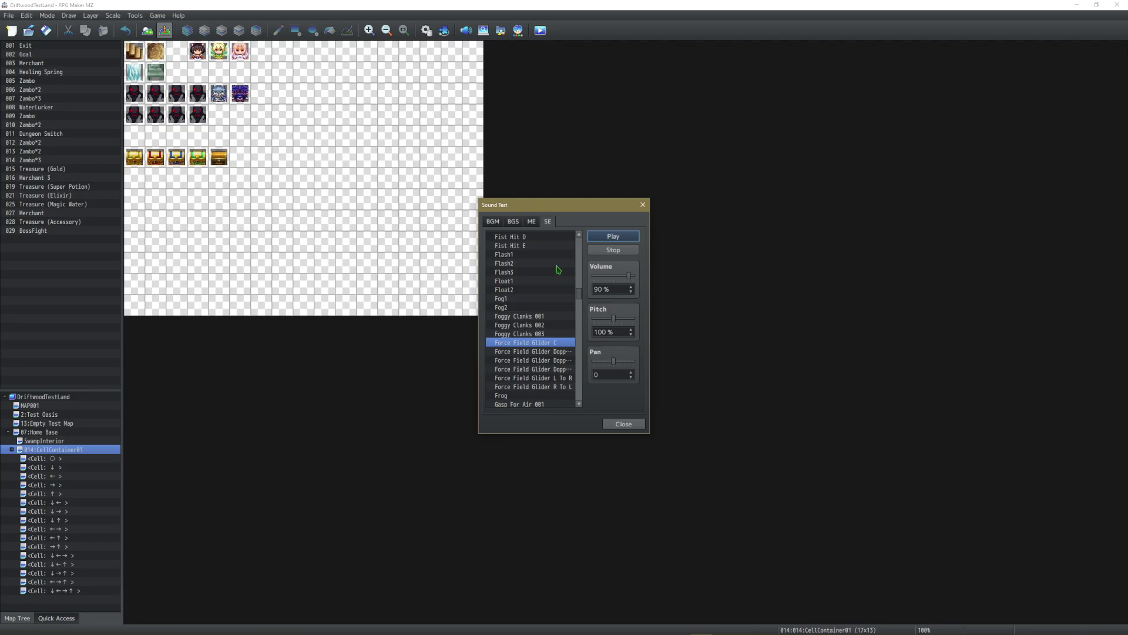
left_click(635, 426)
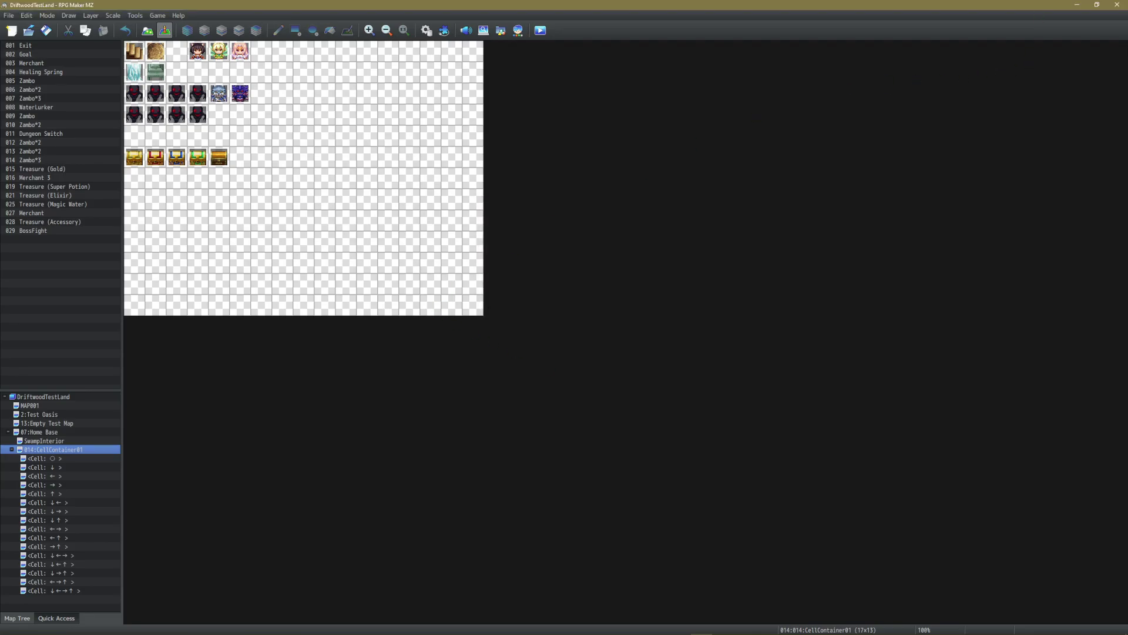